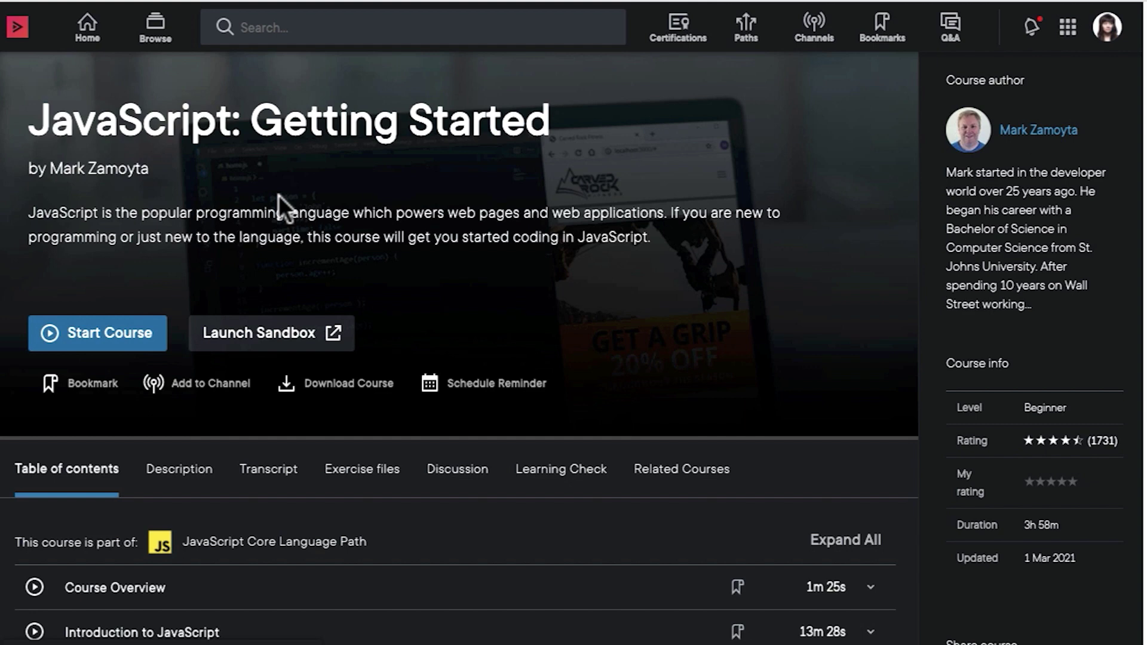
Bookmark the JavaScript: Getting Started course and go to Bookmarks in the navigation.
left_click(115, 400)
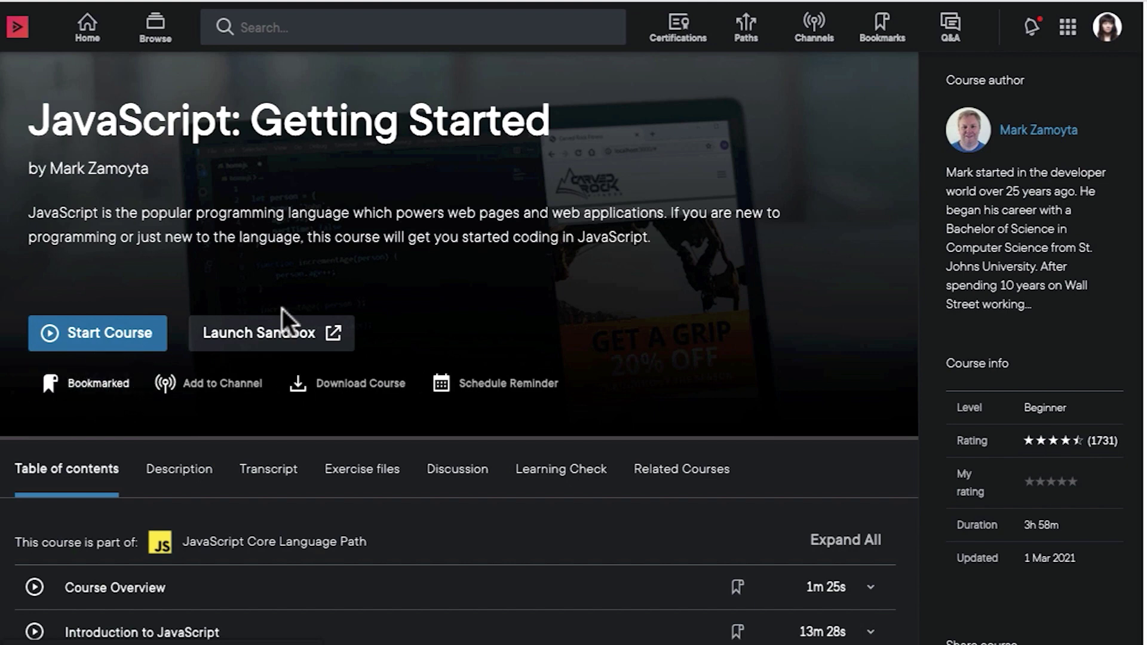
left_click(882, 52)
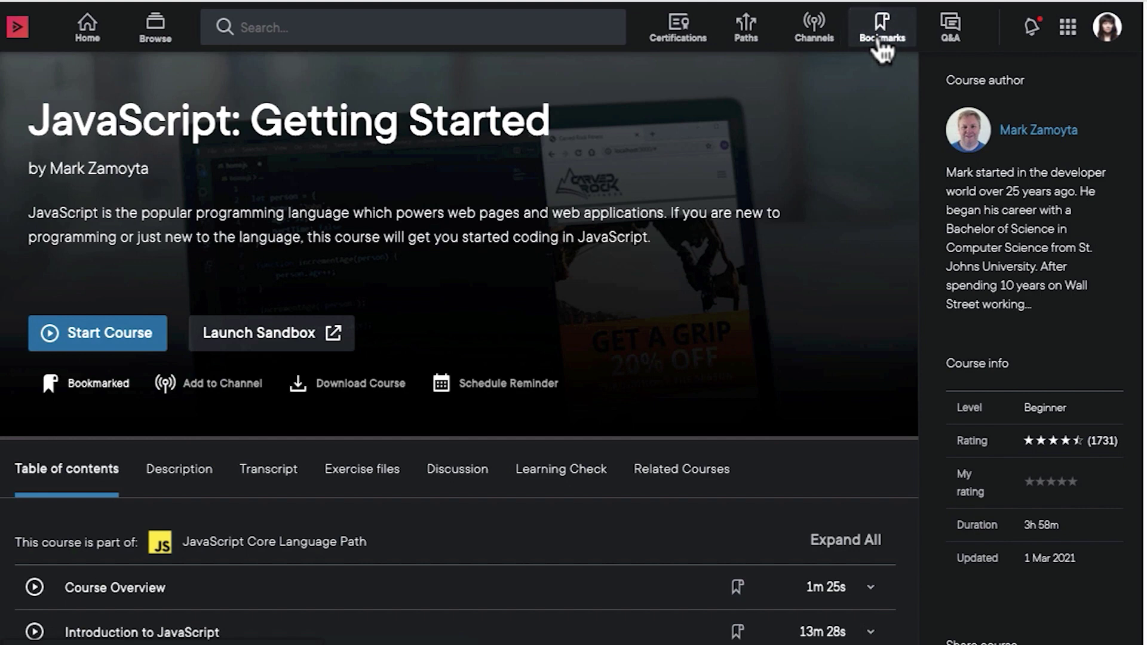
Show the course transcript starting at the Course Overview module.
left_click(288, 488)
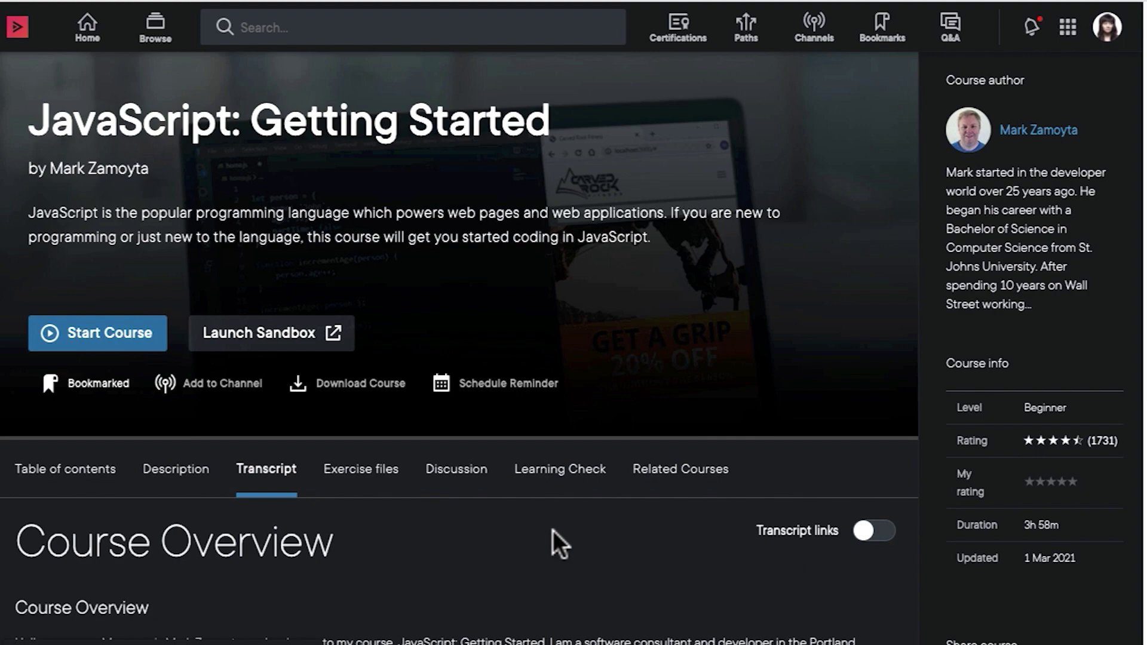
scroll(553, 529, "down", 2)
scroll(552, 530, "down", 2)
scroll(553, 530, "down", 1)
scroll(552, 530, "down", 2)
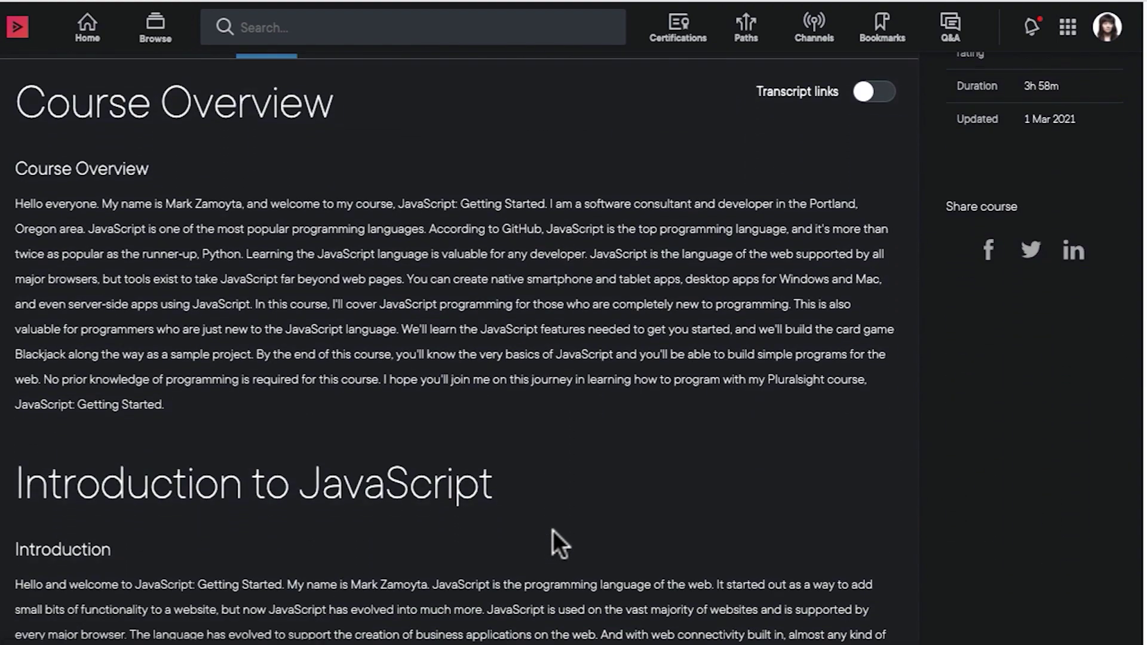
scroll(553, 530, "down", 1)
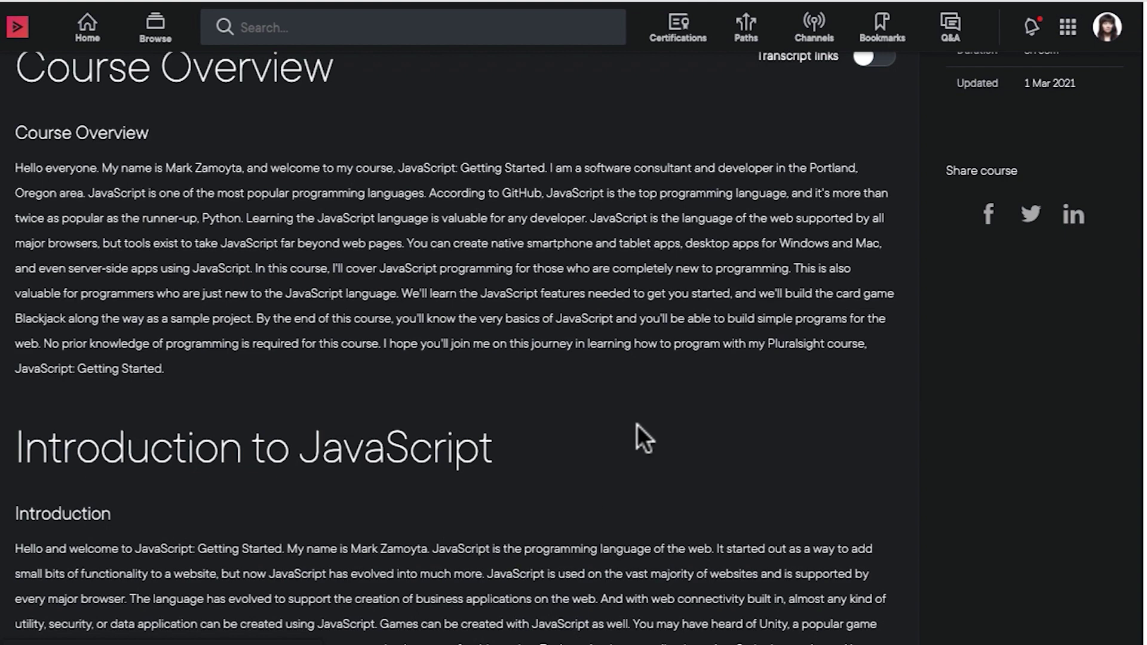
scroll(638, 424, "up", 3)
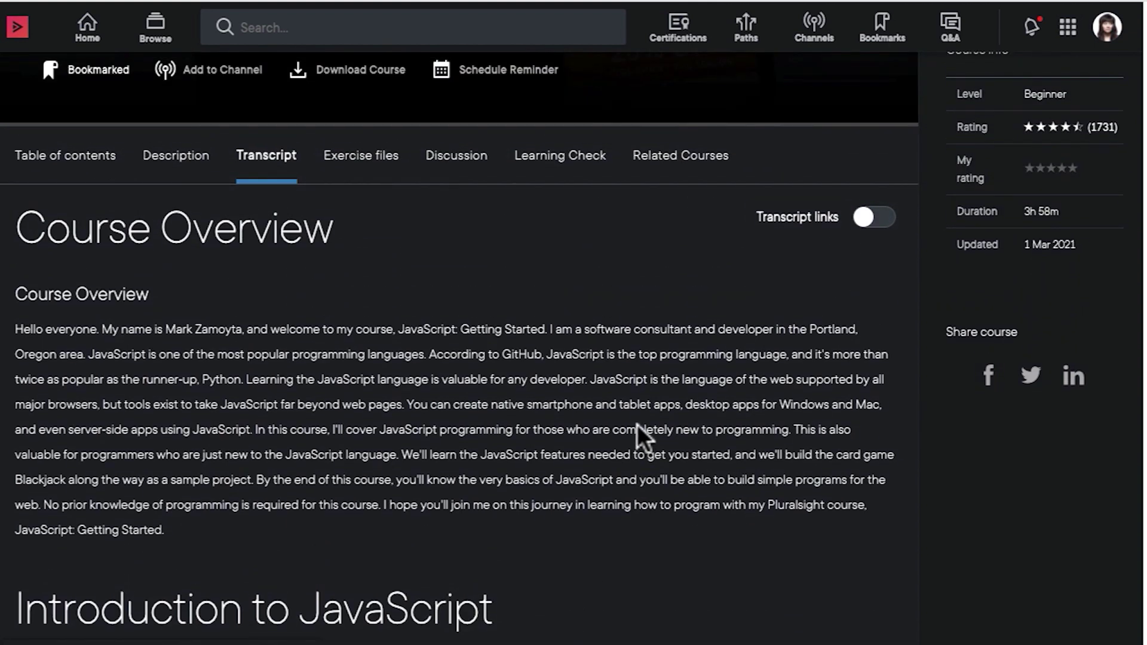
Turn on transcript links, jump to the video from a phrase, then show Exercise files.
left_click(874, 224)
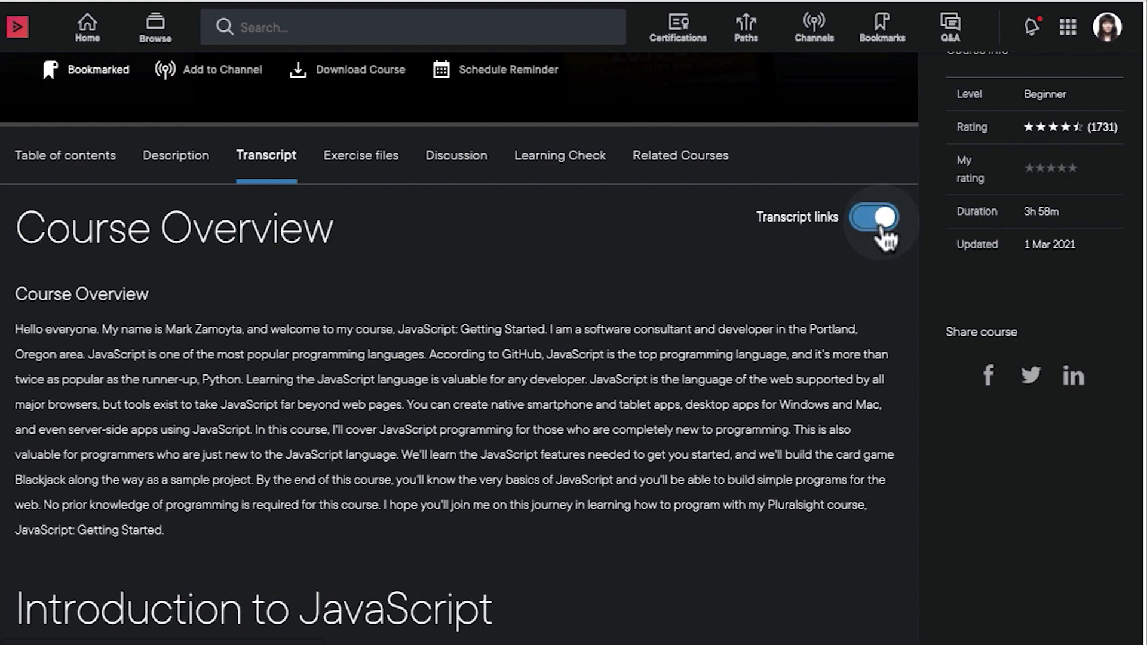
left_click(772, 466)
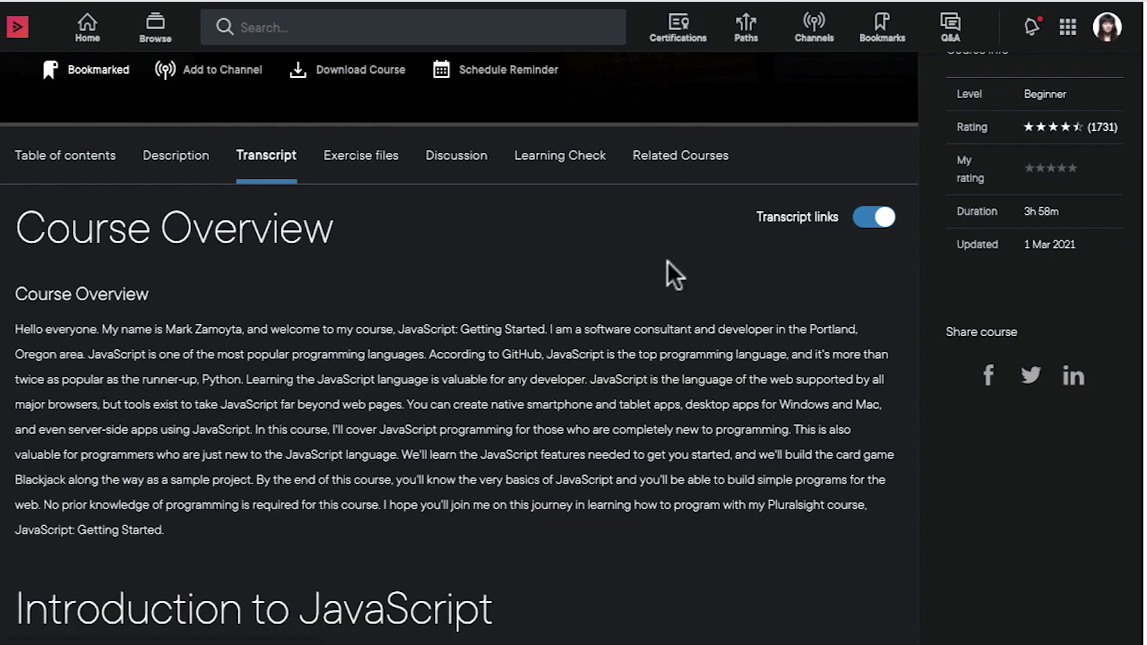
left_click(385, 157)
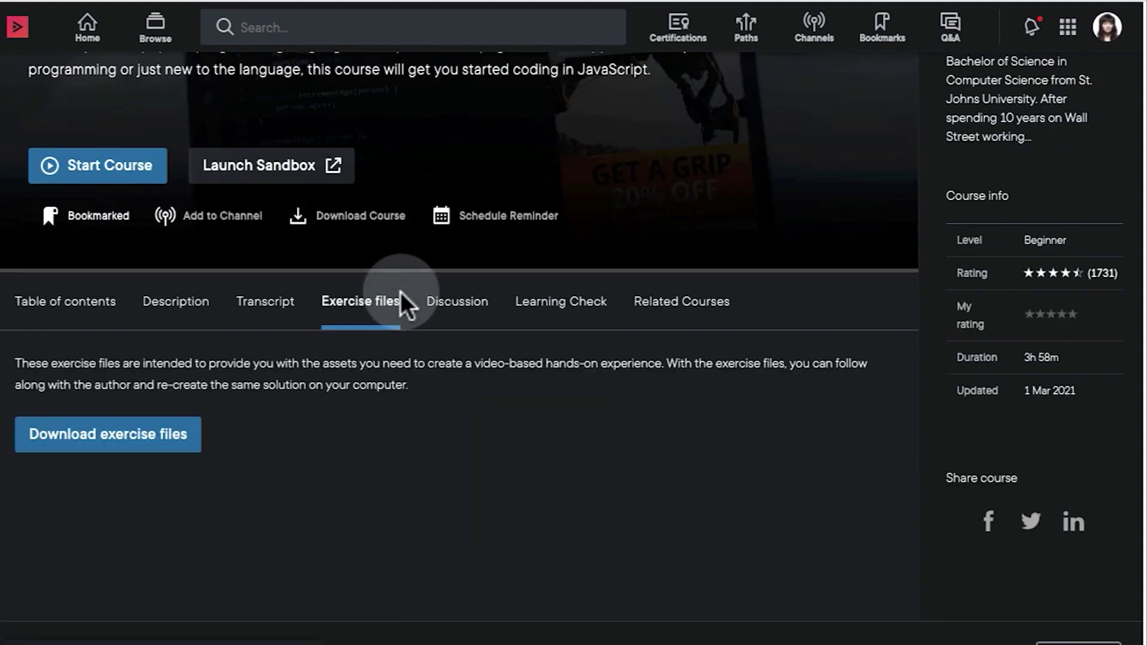
Show the Learning Check section with its practice questions offer.
left_click(580, 299)
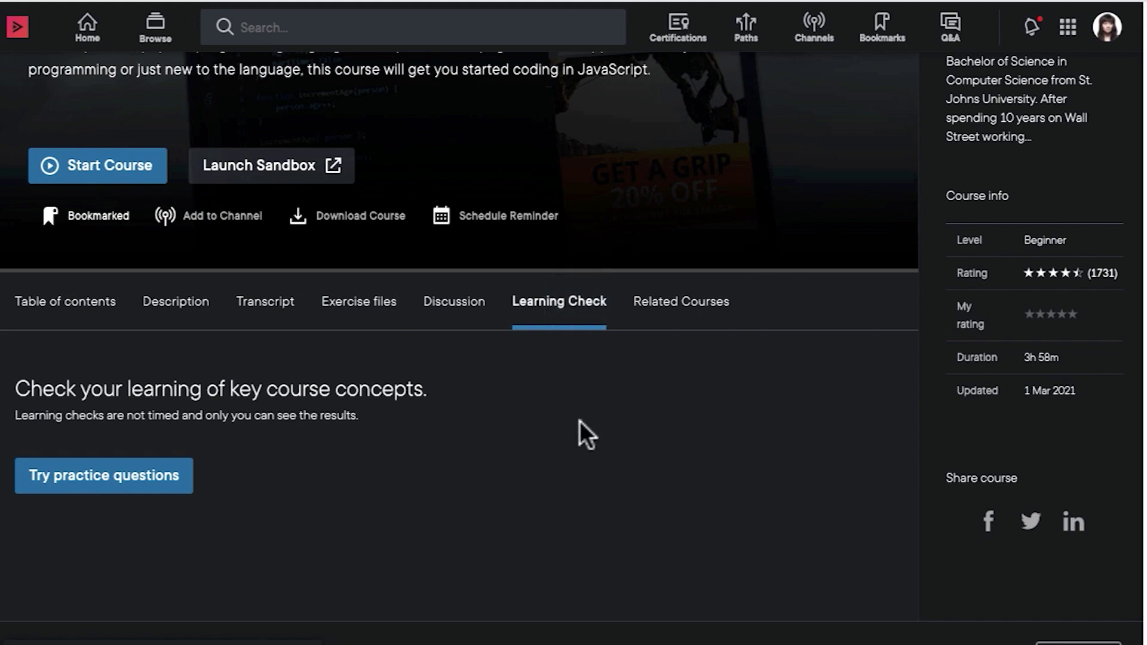
scroll(580, 421, "up", 2)
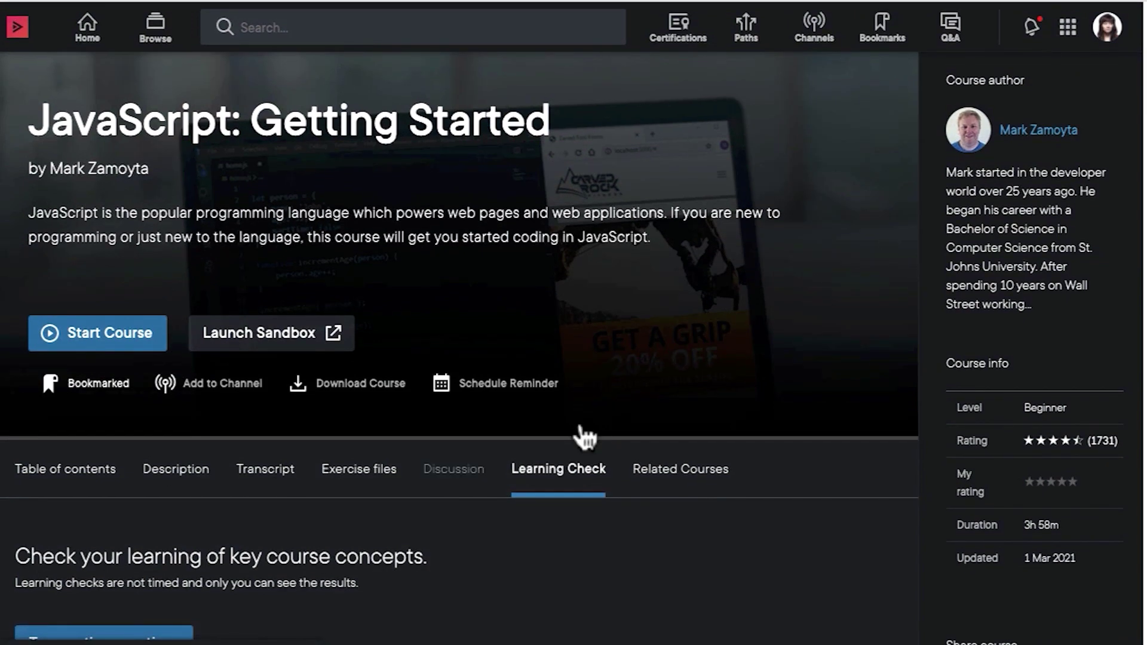
Show the Discussion section with related threads and 965 comments.
left_click(456, 472)
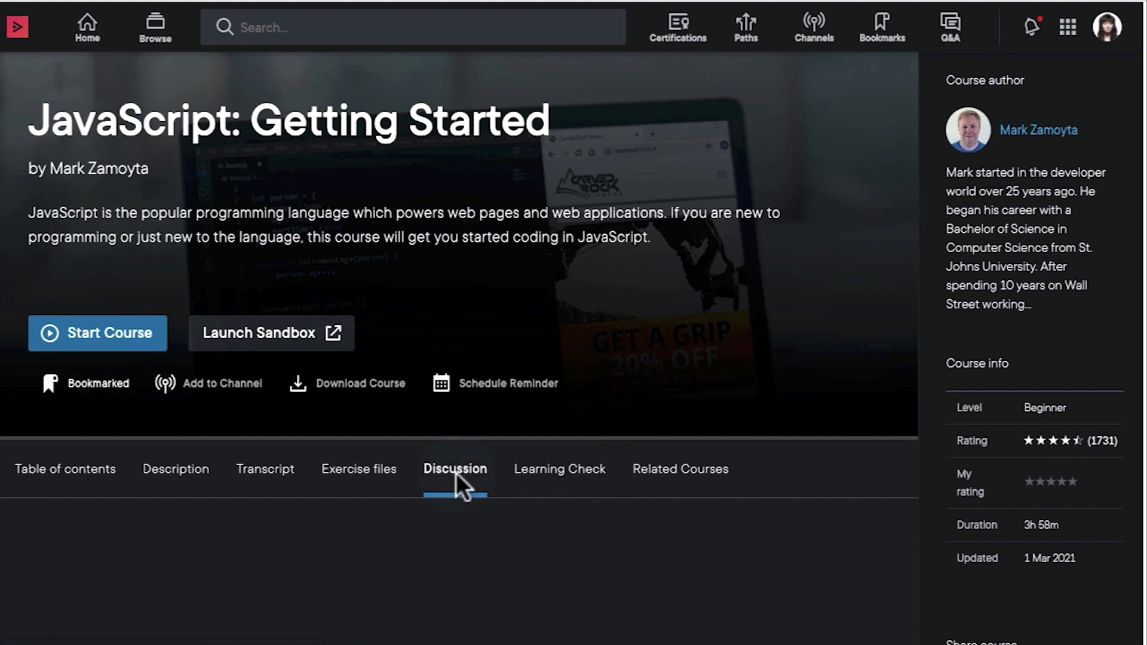
scroll(625, 483, "down", 4)
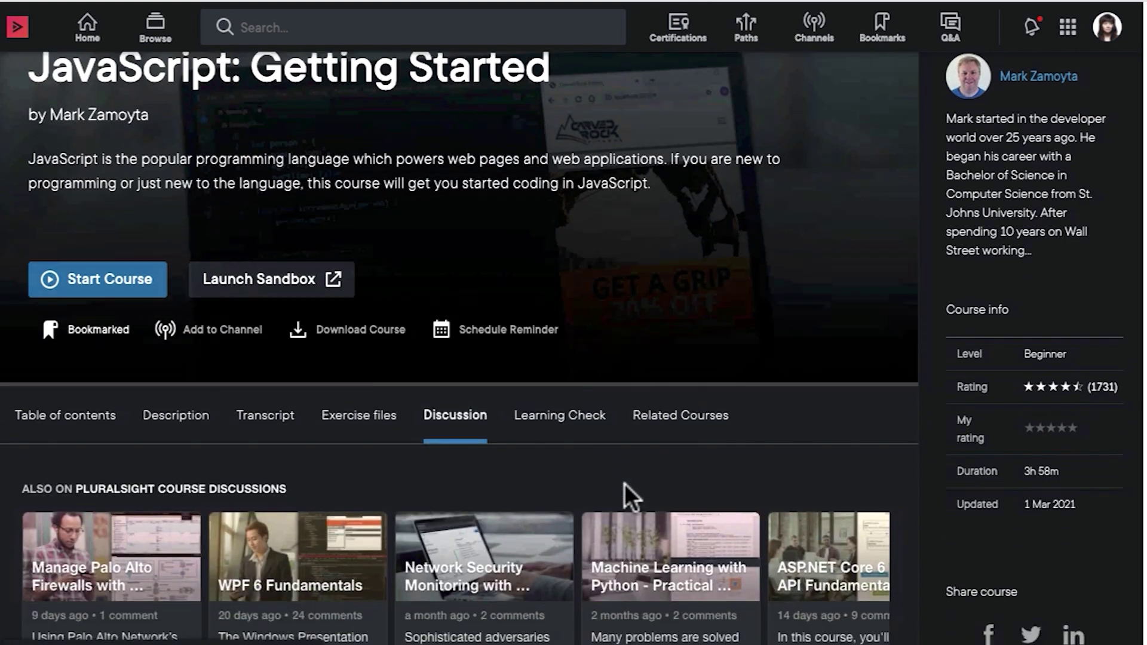
scroll(625, 484, "down", 2)
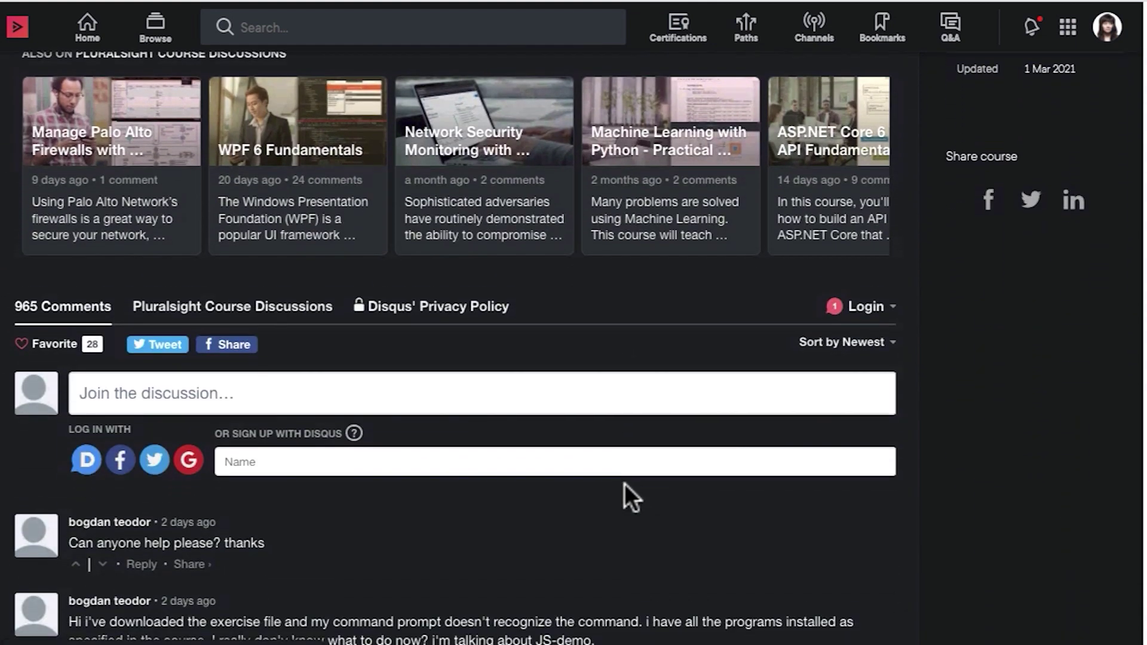
scroll(625, 483, "down", 2)
scroll(625, 489, "up", 3)
scroll(625, 489, "up", 2)
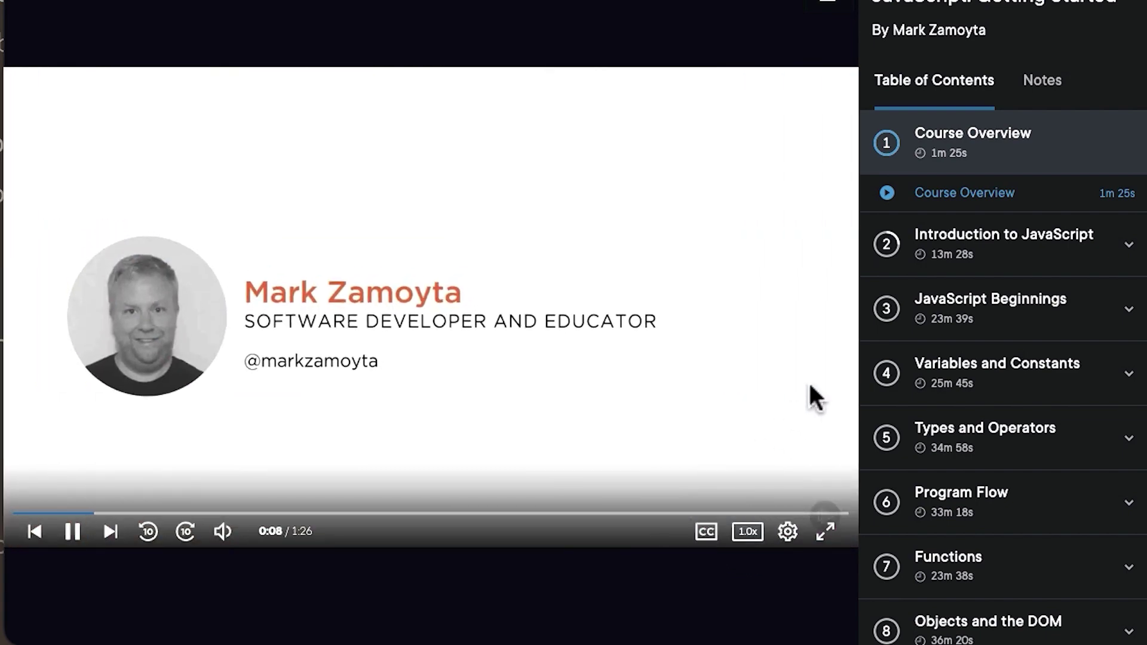
Switch the video player sidebar to the Notes panel.
left_click(1054, 86)
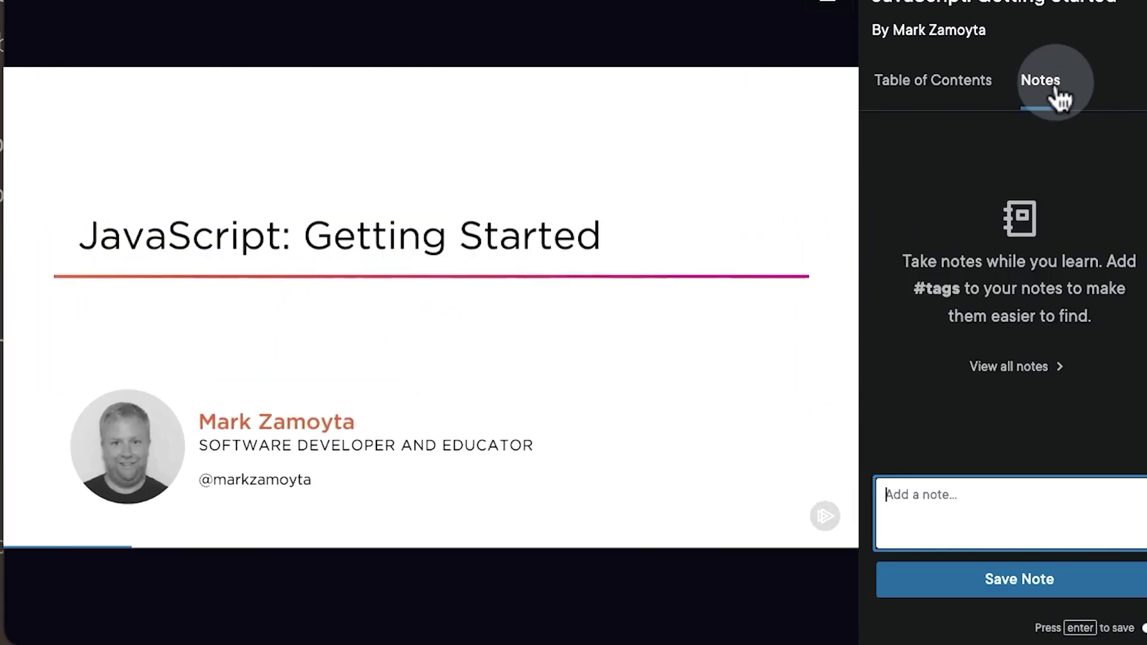